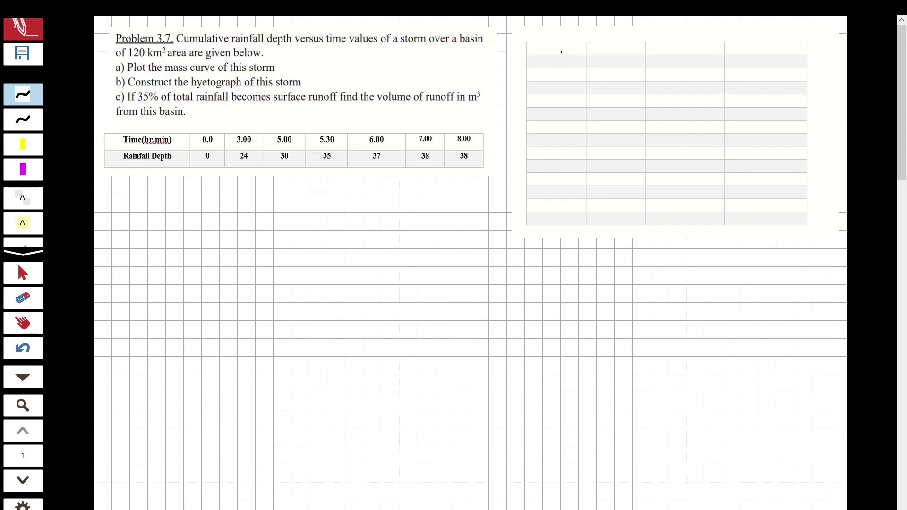
# Handwrite the side-table column headings t, Δd, Δt and i
pyautogui.moveTo(560, 41)
pyautogui.mouseDown()
pyautogui.moveTo(557, 55)
pyautogui.moveTo(565, 44)
pyautogui.moveTo(619, 51)
pyautogui.mouseUp()
pyautogui.moveTo(671, 41)
pyautogui.mouseDown()
pyautogui.moveTo(672, 53)
pyautogui.moveTo(689, 47)
pyautogui.mouseUp()
pyautogui.moveTo(744, 41); pyautogui.dragTo(747, 55)
# List the times 0, 3, 5, 6, 7 and 8 down the t column
pyautogui.moveTo(557, 61); pyautogui.dragTo(558, 59)
pyautogui.moveTo(561, 85); pyautogui.dragTo(561, 94)
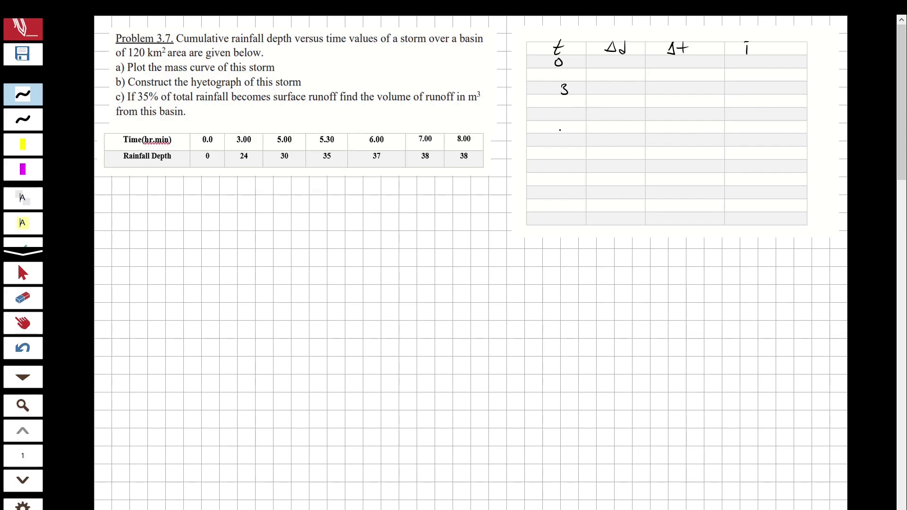
pyautogui.moveTo(562, 114)
pyautogui.mouseDown()
pyautogui.moveTo(562, 124)
pyautogui.moveTo(575, 111)
pyautogui.moveTo(564, 143)
pyautogui.mouseUp()
pyautogui.moveTo(556, 161)
pyautogui.mouseDown()
pyautogui.moveTo(567, 160)
pyautogui.moveTo(561, 173)
pyautogui.mouseUp()
pyautogui.moveTo(562, 191)
pyautogui.mouseDown()
pyautogui.moveTo(561, 200)
pyautogui.moveTo(565, 189)
pyautogui.mouseUp()
# Write 24 as the first Δd and note mm beside Rainfall Depth
pyautogui.moveTo(602, 72); pyautogui.dragTo(623, 79)
pyautogui.moveTo(620, 74); pyautogui.dragTo(620, 85)
pyautogui.moveTo(175, 151); pyautogui.dragTo(191, 168)
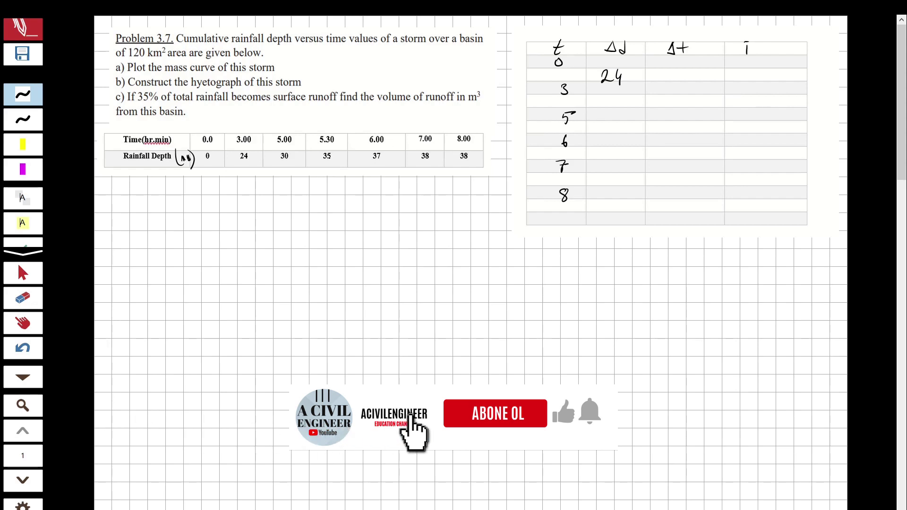
# Complete the Δd column with 6, 7, 1 and 0
pyautogui.moveTo(614, 96); pyautogui.dragTo(609, 102)
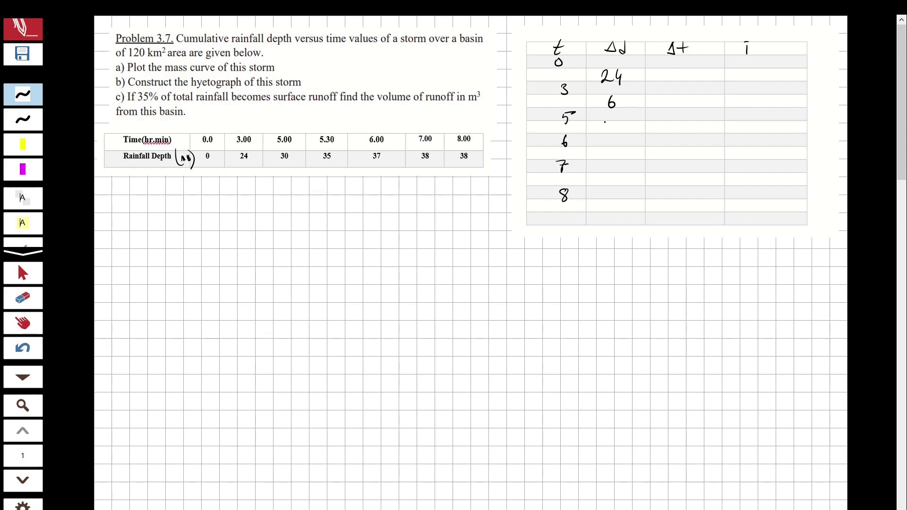
pyautogui.moveTo(612, 124); pyautogui.dragTo(609, 136)
pyautogui.moveTo(606, 129); pyautogui.dragTo(616, 128)
pyautogui.moveTo(606, 147); pyautogui.dragTo(607, 161)
pyautogui.moveTo(608, 177); pyautogui.dragTo(609, 174)
# Fill the Δt column with 3, 2, 1, 1, 1 and write intensity 8 in row one
pyautogui.moveTo(677, 68); pyautogui.dragTo(678, 81)
pyautogui.moveTo(679, 98); pyautogui.dragTo(688, 107)
pyautogui.moveTo(685, 123); pyautogui.dragTo(682, 186)
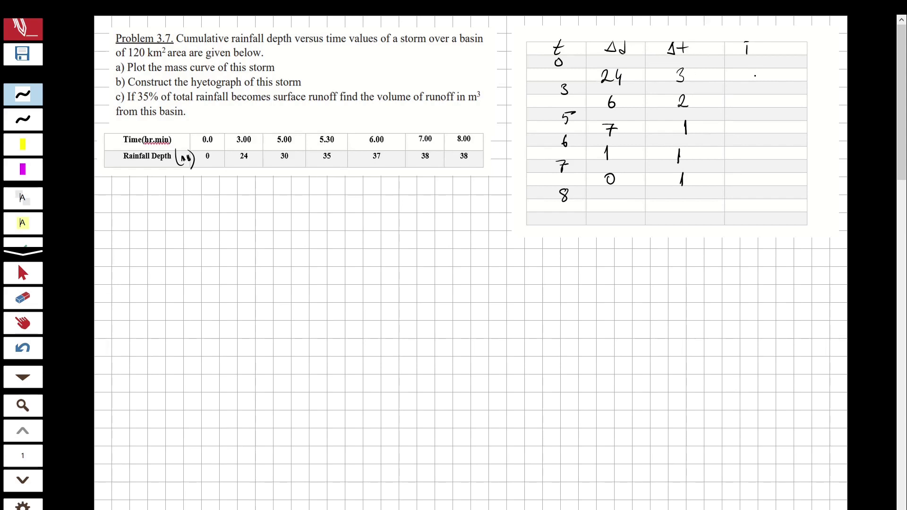
pyautogui.moveTo(759, 70); pyautogui.dragTo(756, 107)
# Write intensities 7 and 1 in the i column and begin the chart's vertical axis
pyautogui.moveTo(760, 123); pyautogui.dragTo(762, 136)
pyautogui.moveTo(756, 131)
pyautogui.mouseDown()
pyautogui.moveTo(769, 129)
pyautogui.moveTo(761, 177)
pyautogui.mouseUp()
pyautogui.moveTo(128, 214); pyautogui.dragTo(133, 251)
# Erase the stray stroke and redraw the chart's vertical axis
pyautogui.click(23, 297)
pyautogui.click(132, 234)
pyautogui.click(30, 102)
pyautogui.moveTo(146, 216)
pyautogui.mouseDown()
pyautogui.moveTo(148, 374)
pyautogui.moveTo(273, 367)
pyautogui.mouseUp()
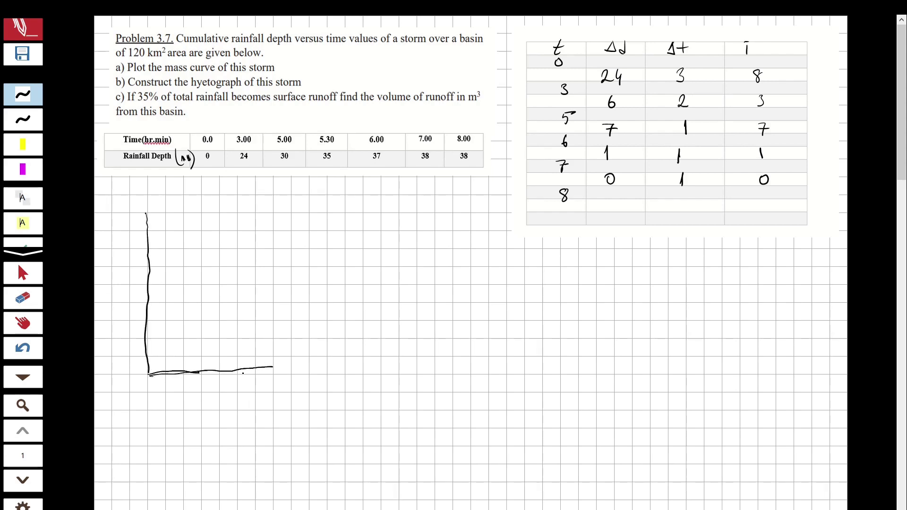
# Erase the crooked x-axis and redraw the horizontal time axis from the origin
pyautogui.click(20, 302)
pyautogui.click(241, 370)
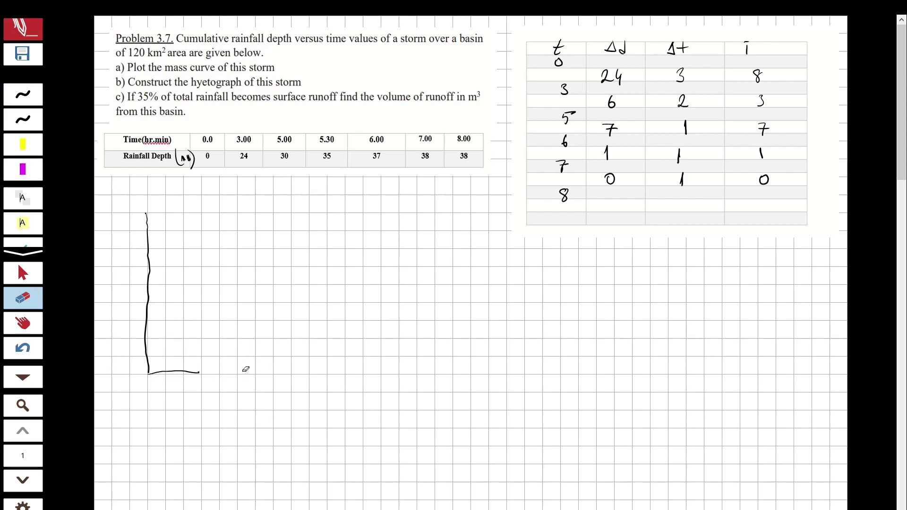
pyautogui.click(189, 375)
pyautogui.click(23, 94)
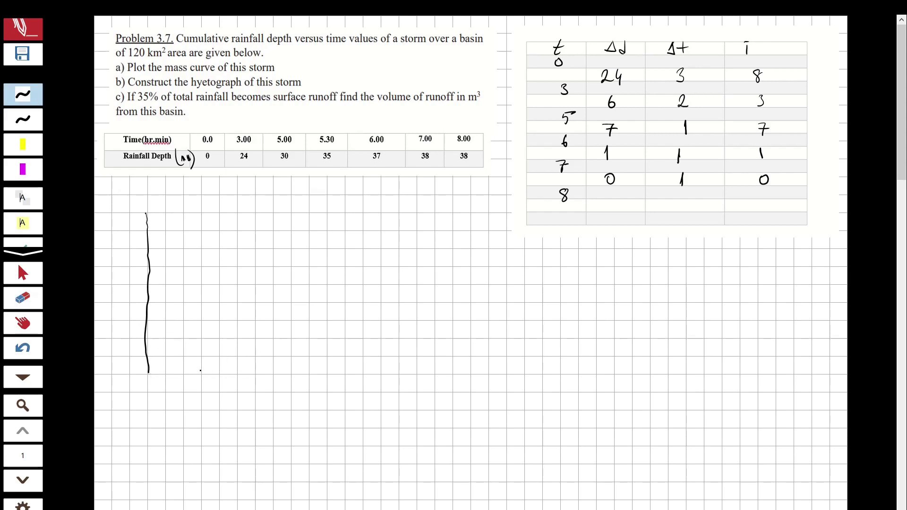
pyautogui.moveTo(149, 373)
pyautogui.mouseDown()
pyautogui.moveTo(337, 372)
pyautogui.moveTo(329, 383)
pyautogui.mouseUp()
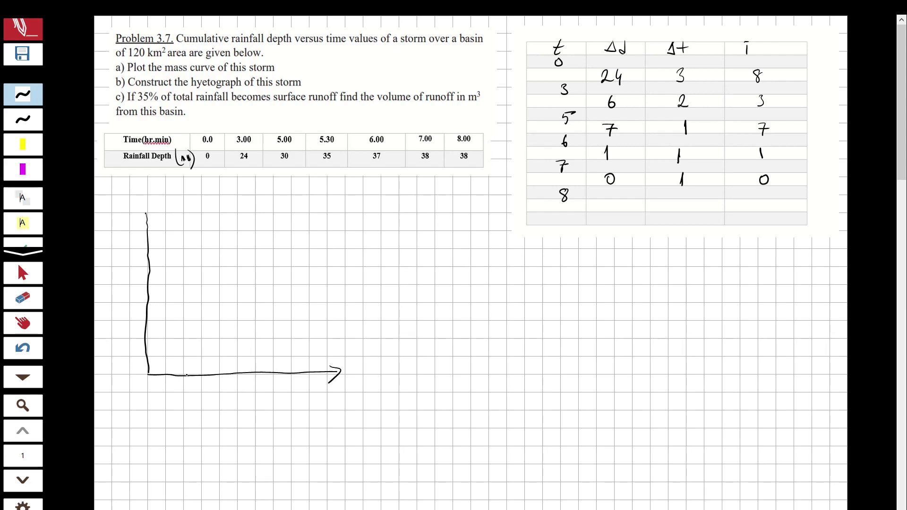
# Mark and label the time-axis ticks, including 6 and 7
pyautogui.moveTo(163, 370)
pyautogui.mouseDown()
pyautogui.moveTo(166, 395)
pyautogui.moveTo(193, 380)
pyautogui.moveTo(195, 396)
pyautogui.moveTo(203, 385)
pyautogui.mouseUp()
pyautogui.moveTo(220, 383)
pyautogui.mouseDown()
pyautogui.moveTo(219, 394)
pyautogui.moveTo(236, 379)
pyautogui.moveTo(238, 397)
pyautogui.mouseUp()
pyautogui.click(251, 380)
pyautogui.moveTo(235, 392)
pyautogui.mouseDown()
pyautogui.moveTo(253, 378)
pyautogui.moveTo(258, 385)
pyautogui.mouseUp()
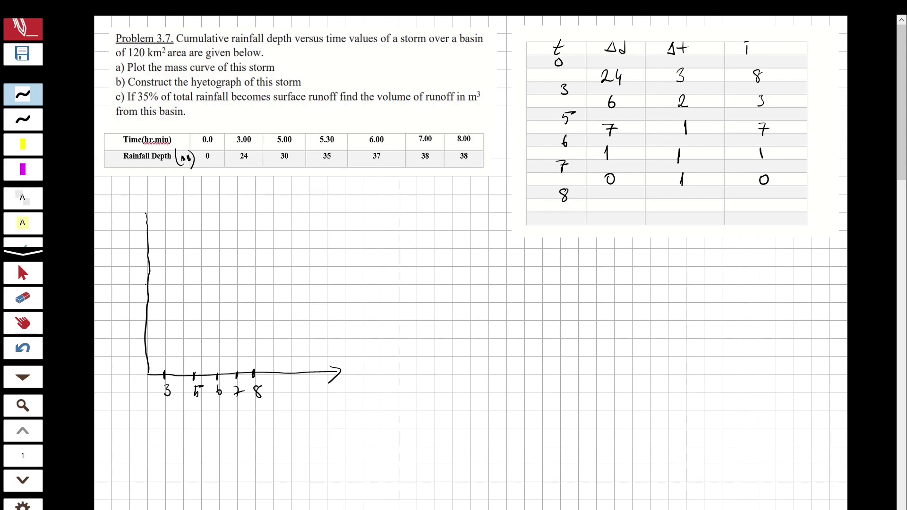
# Draw the first bar at height 8 and the 3–5 hour bar at 3, labelling 8 and 3
pyautogui.moveTo(149, 285)
pyautogui.mouseDown()
pyautogui.moveTo(168, 284)
pyautogui.moveTo(164, 374)
pyautogui.mouseUp()
pyautogui.moveTo(133, 285); pyautogui.dragTo(138, 284)
pyautogui.moveTo(131, 336); pyautogui.dragTo(129, 346)
pyautogui.moveTo(184, 340)
pyautogui.mouseDown()
pyautogui.moveTo(199, 338)
pyautogui.moveTo(193, 371)
pyautogui.mouseUp()
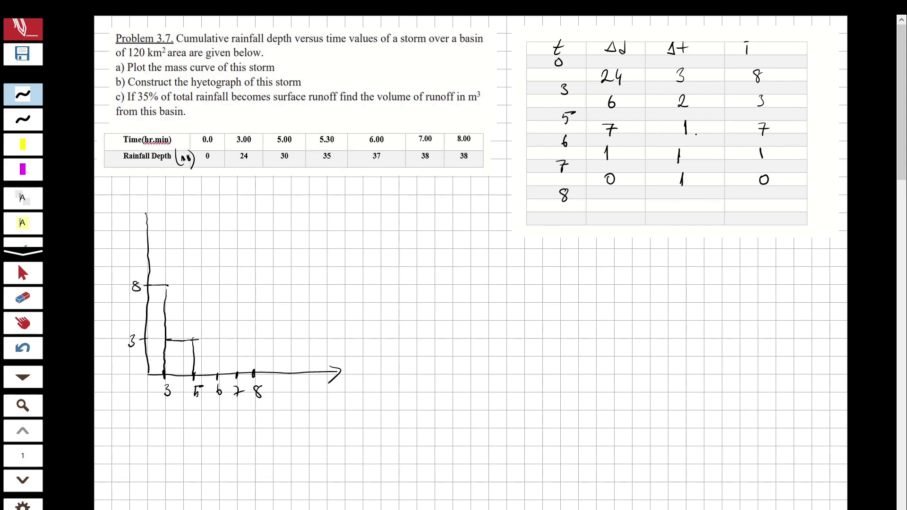
# Draw the 5–6 hour bar at height 7 and label heights 7 and 1
pyautogui.moveTo(143, 303); pyautogui.dragTo(147, 303)
pyautogui.moveTo(194, 309); pyautogui.dragTo(194, 346)
pyautogui.moveTo(197, 304)
pyautogui.mouseDown()
pyautogui.moveTo(225, 305)
pyautogui.moveTo(226, 326)
pyautogui.moveTo(221, 306)
pyautogui.mouseUp()
pyautogui.moveTo(225, 312); pyautogui.dragTo(216, 379)
pyautogui.moveTo(130, 305)
pyautogui.mouseDown()
pyautogui.moveTo(134, 317)
pyautogui.moveTo(136, 310)
pyautogui.mouseUp()
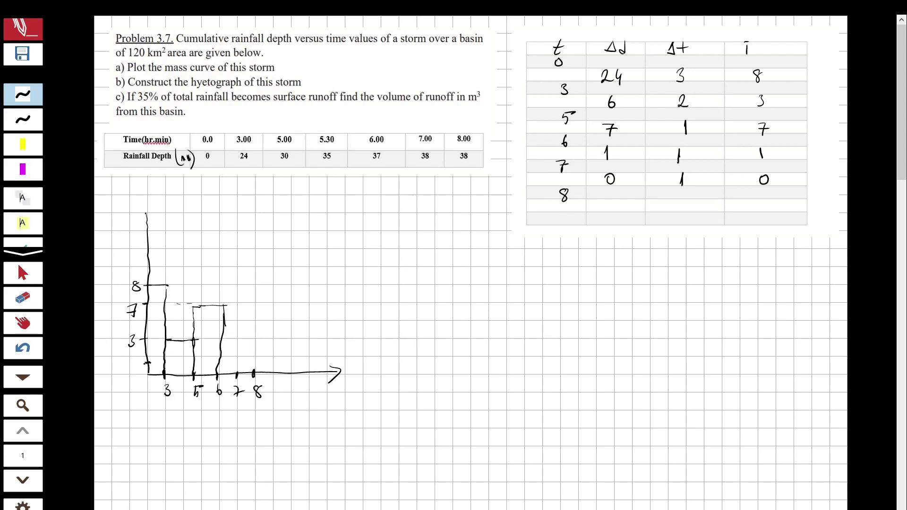
pyautogui.moveTo(128, 361); pyautogui.dragTo(131, 374)
# Draw the 6–7 hour bar at height 1 and label the arrowed vertical axis i (mm)
pyautogui.moveTo(221, 358)
pyautogui.mouseDown()
pyautogui.moveTo(238, 359)
pyautogui.moveTo(238, 381)
pyautogui.mouseUp()
pyautogui.moveTo(139, 220)
pyautogui.mouseDown()
pyautogui.moveTo(150, 218)
pyautogui.moveTo(119, 211)
pyautogui.moveTo(132, 208)
pyautogui.mouseUp()
pyautogui.moveTo(134, 207)
pyautogui.mouseDown()
pyautogui.moveTo(152, 195)
pyautogui.moveTo(153, 208)
pyautogui.mouseUp()
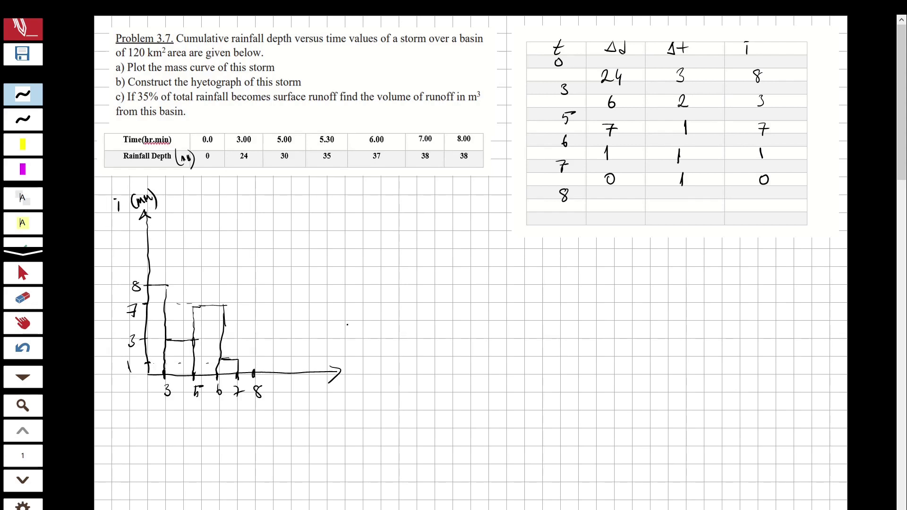
# Label the horizontal axis t (hr) and tag the chart (b)
pyautogui.moveTo(350, 369); pyautogui.dragTo(363, 367)
pyautogui.moveTo(357, 363)
pyautogui.mouseDown()
pyautogui.moveTo(360, 377)
pyautogui.moveTo(394, 375)
pyautogui.moveTo(401, 365)
pyautogui.mouseUp()
pyautogui.moveTo(403, 355)
pyautogui.mouseDown()
pyautogui.moveTo(403, 378)
pyautogui.moveTo(381, 376)
pyautogui.mouseUp()
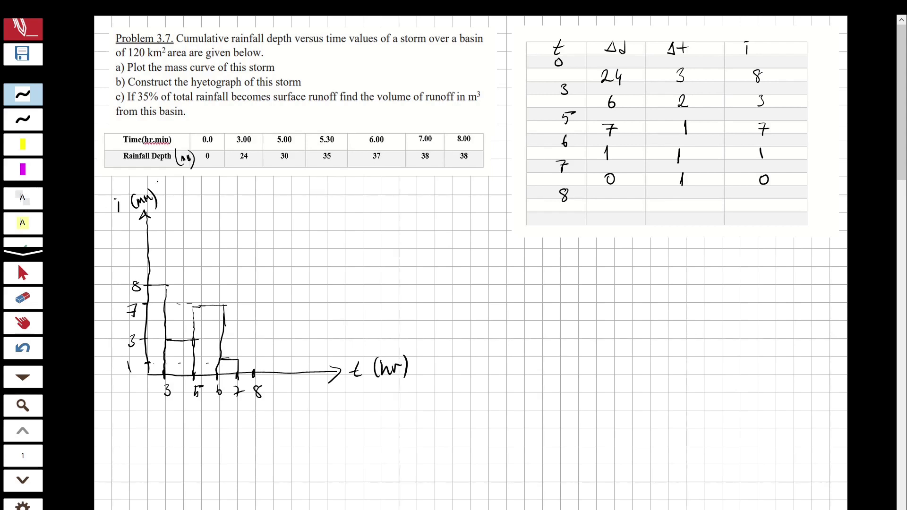
pyautogui.moveTo(235, 198)
pyautogui.mouseDown()
pyautogui.moveTo(246, 218)
pyautogui.moveTo(230, 220)
pyautogui.mouseUp()
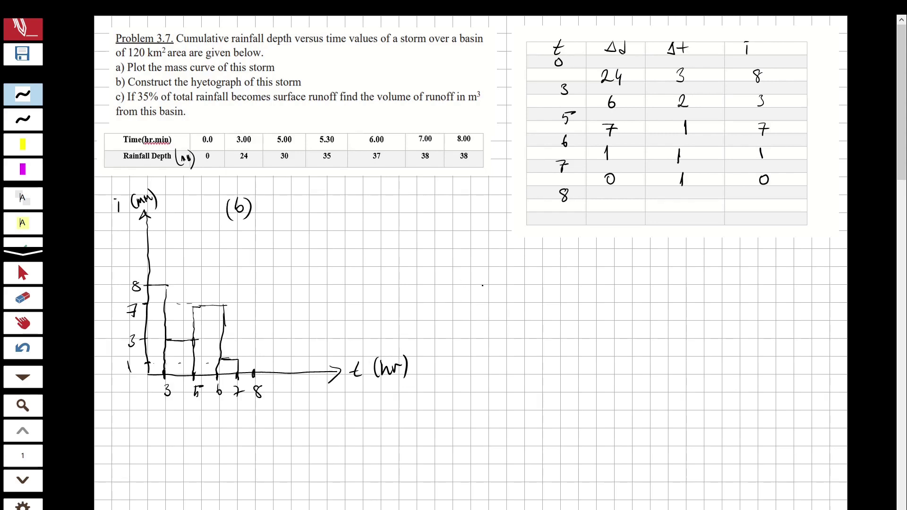